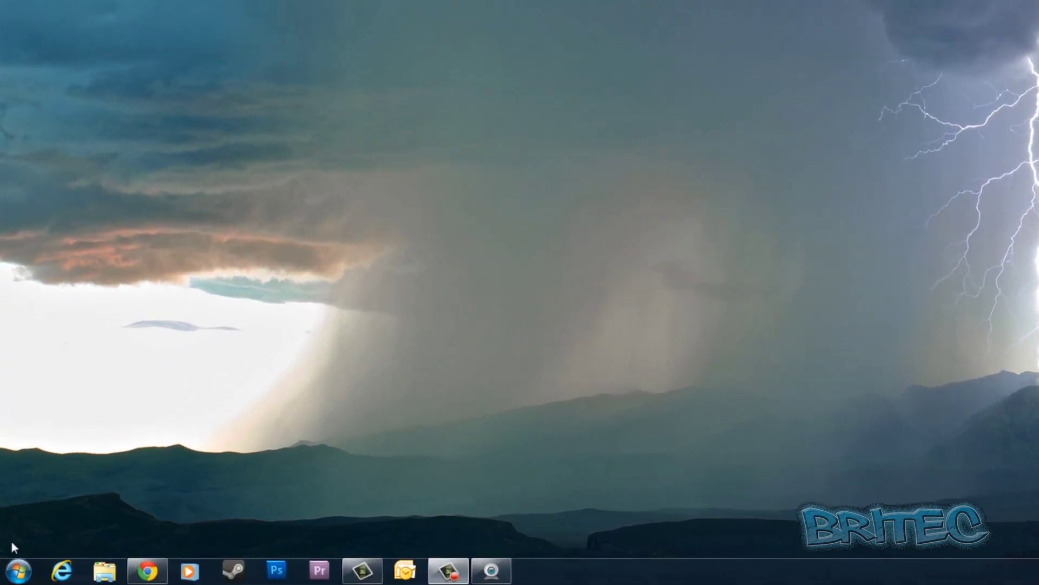
- Open the Windows Start menu
left_click(19, 570)
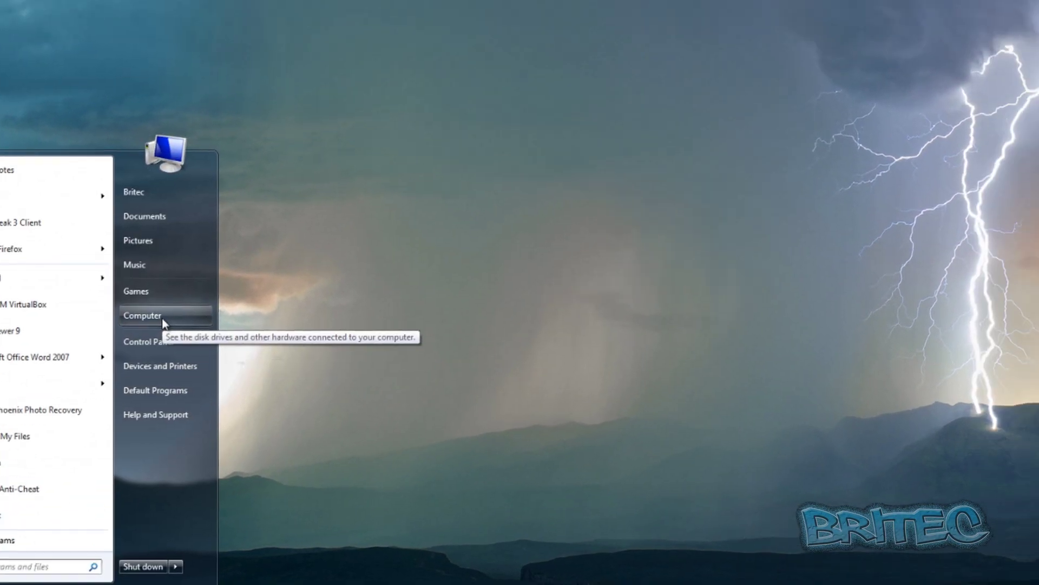
- Browse from Computer to C:\Program Files (x86)\Microsoft Office and open the Office12 folder
left_click(229, 287)
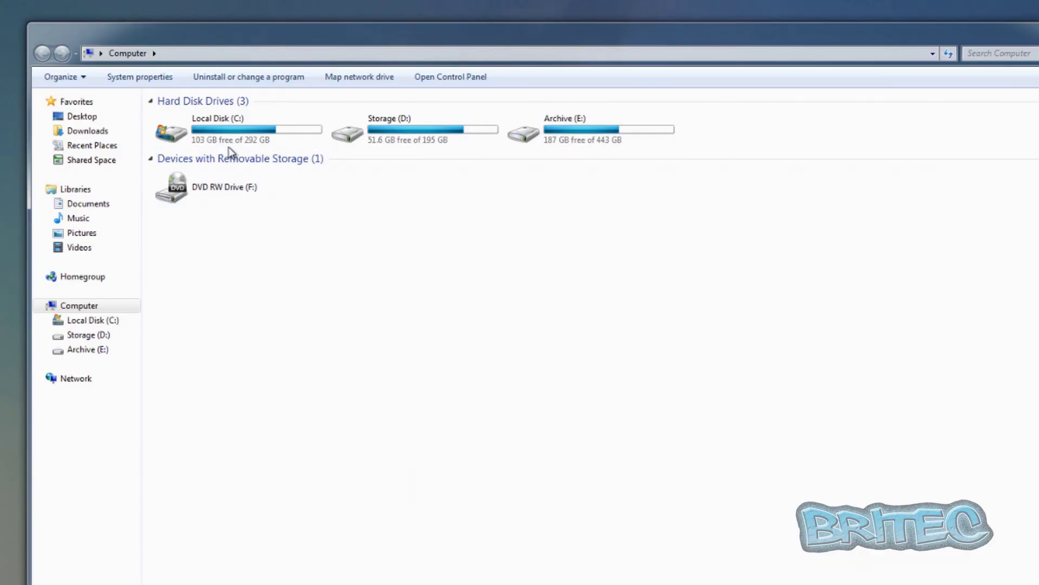
double_click(229, 140)
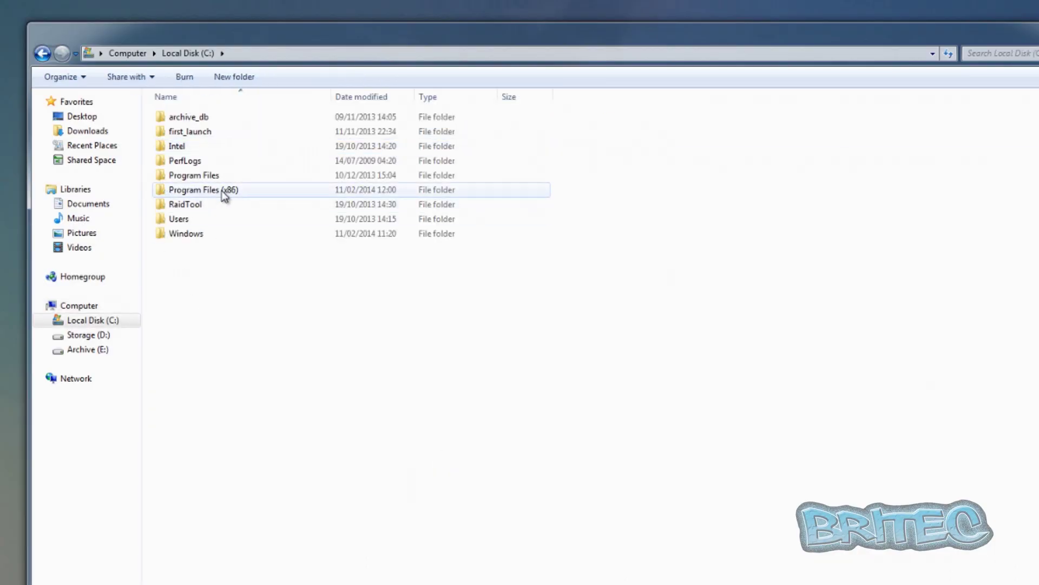
double_click(224, 190)
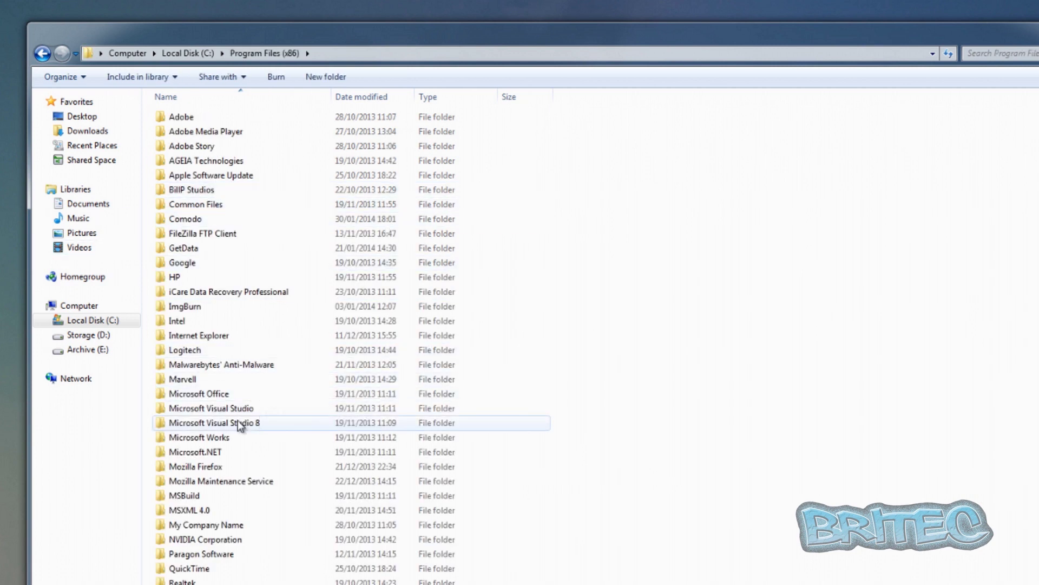
double_click(233, 395)
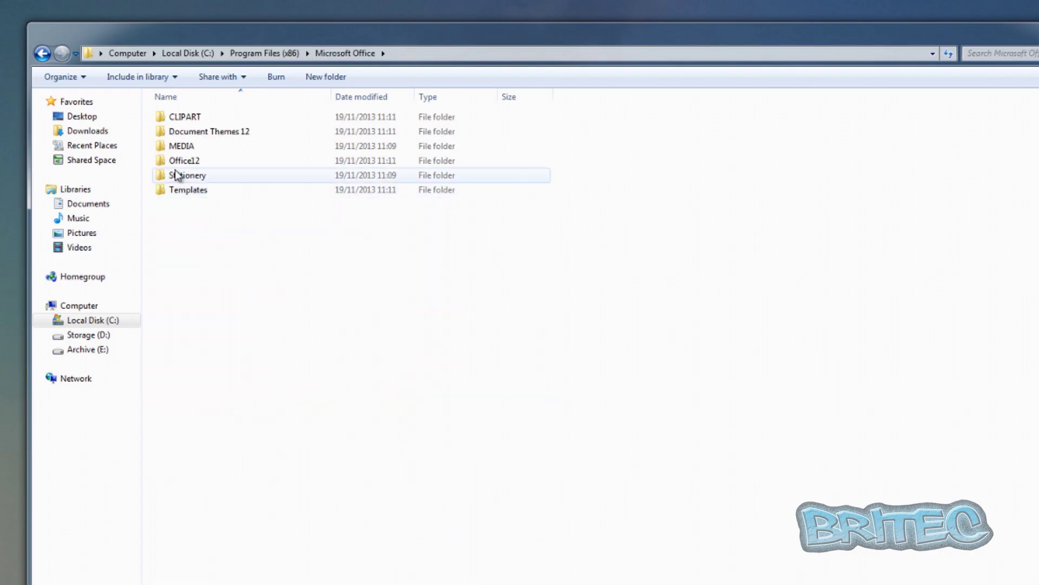
mouse_move(186, 168)
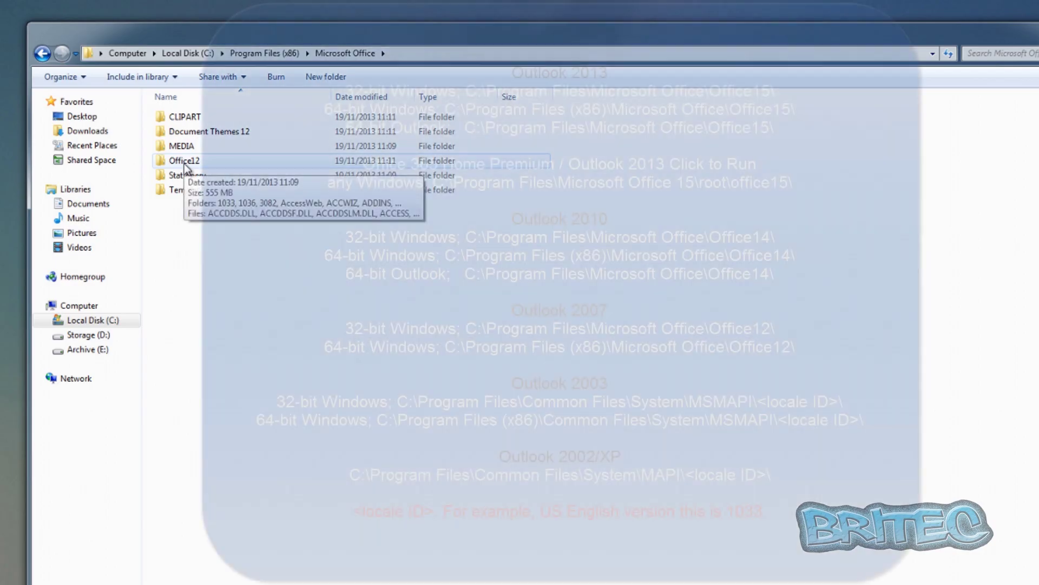
left_click(186, 168)
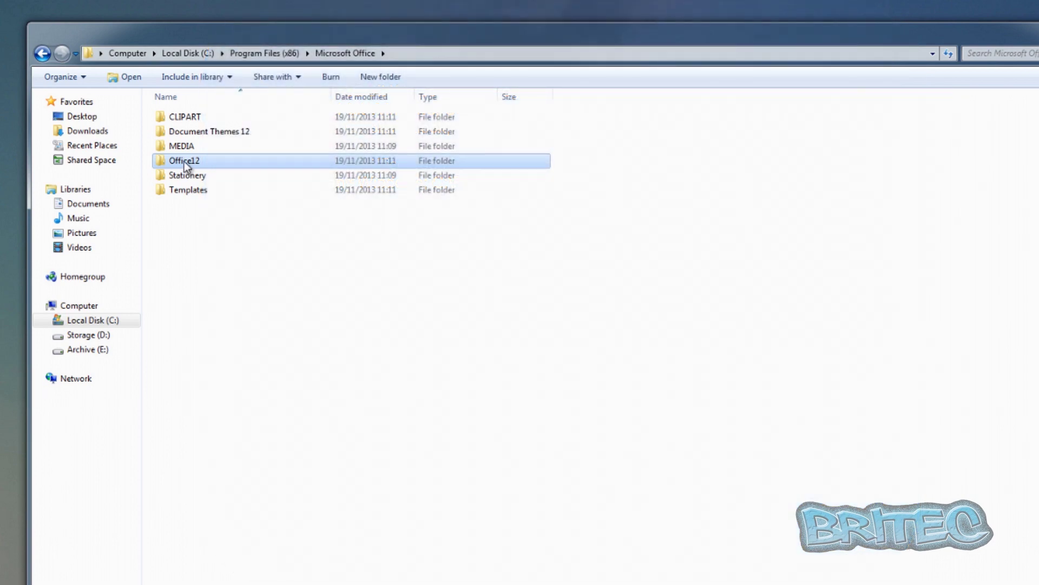
mouse_move(184, 162)
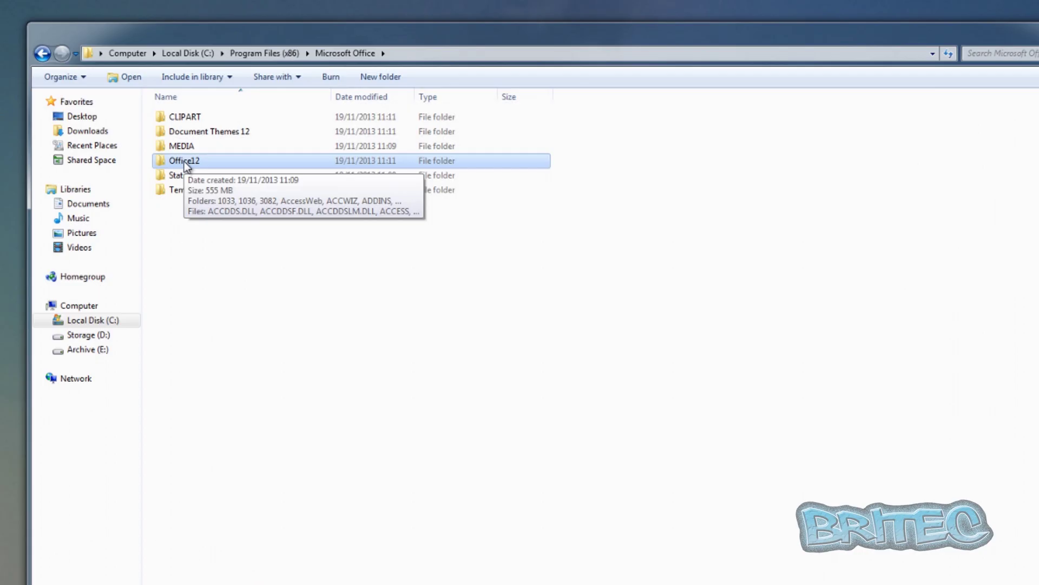
double_click(184, 161)
- Scroll through the Office12 folder and select the SCANPST repair utility
scroll(226, 399, "down", 20)
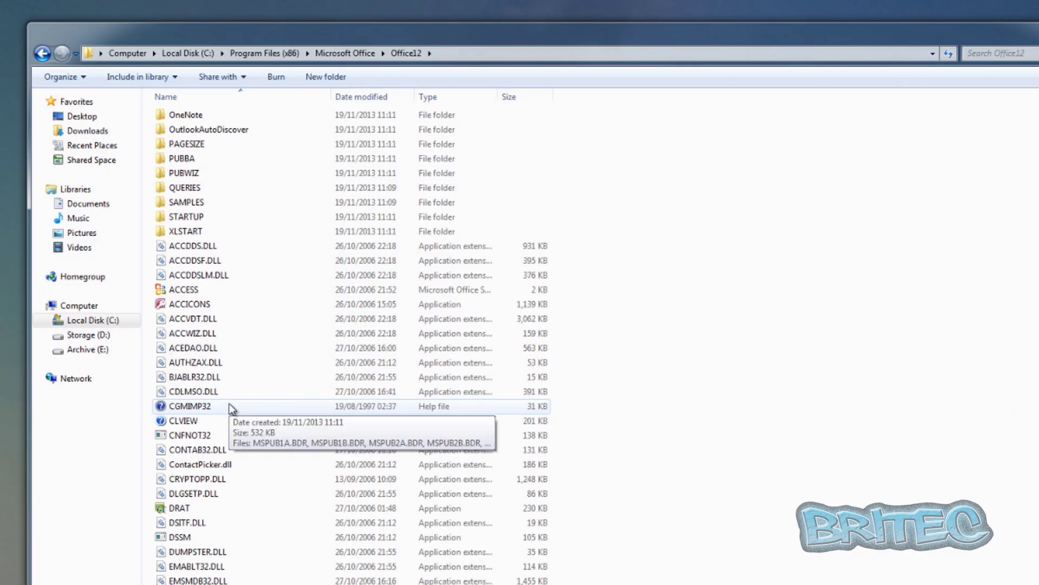
scroll(229, 400, "down", 20)
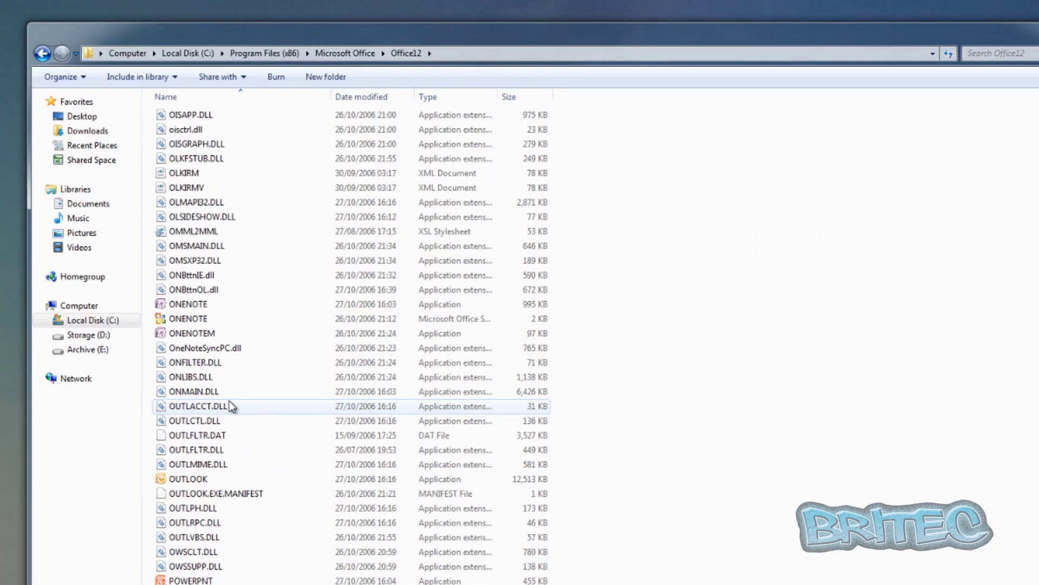
scroll(229, 401, "down", 6)
scroll(229, 400, "up", 12)
scroll(224, 399, "down", 10)
scroll(224, 400, "down", 11)
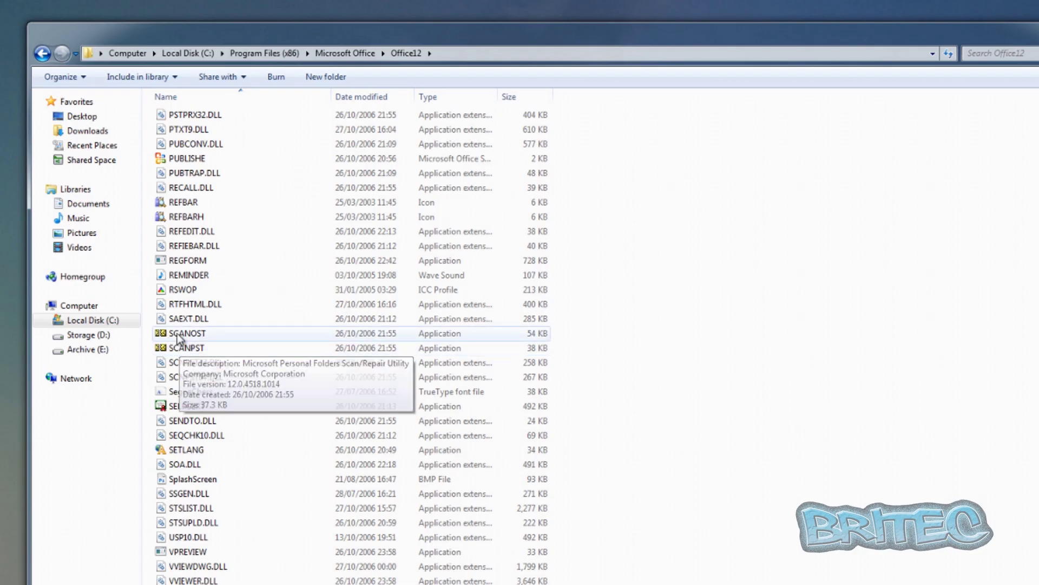
mouse_move(180, 351)
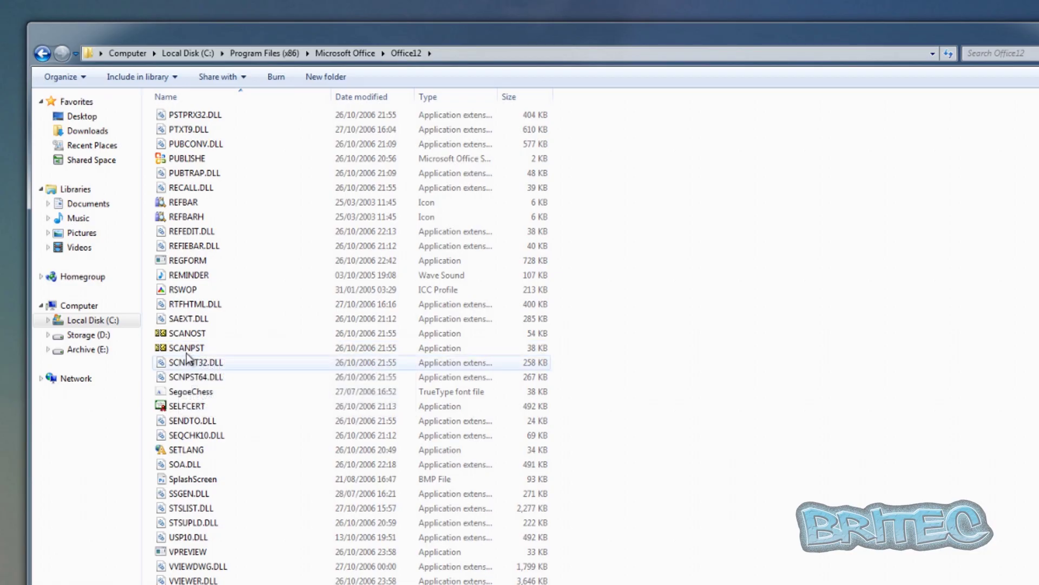
left_click(211, 348)
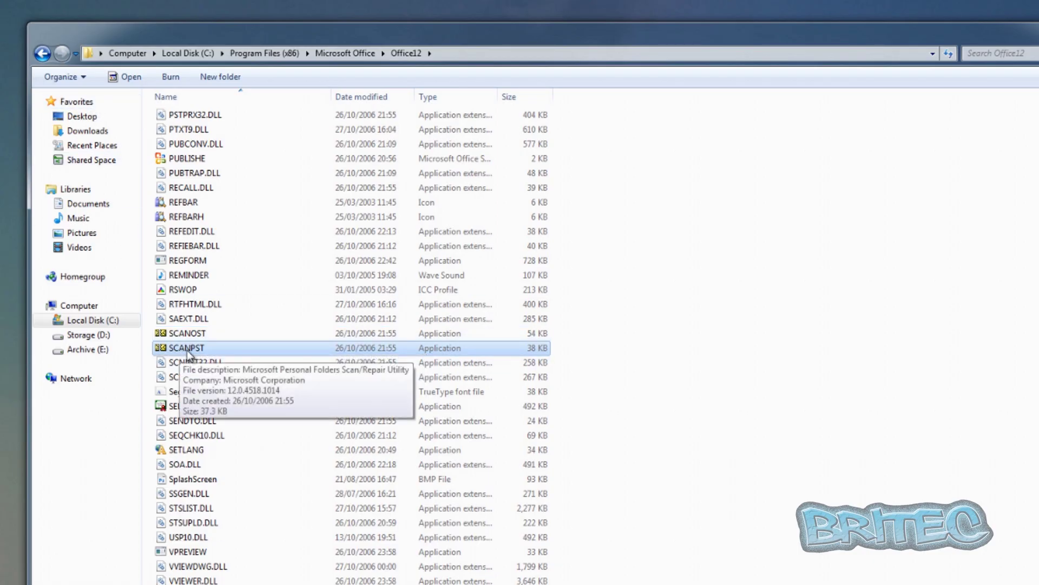
- Show hidden files and known file extensions in Folder Options, then launch SCANPST.EXE
left_click(80, 80)
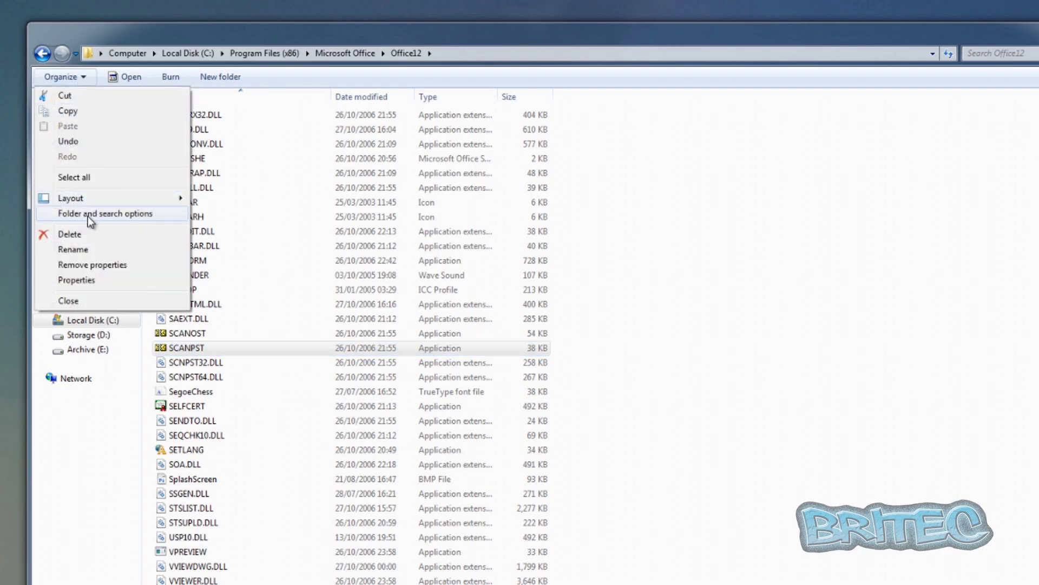
left_click(88, 215)
left_click(99, 111)
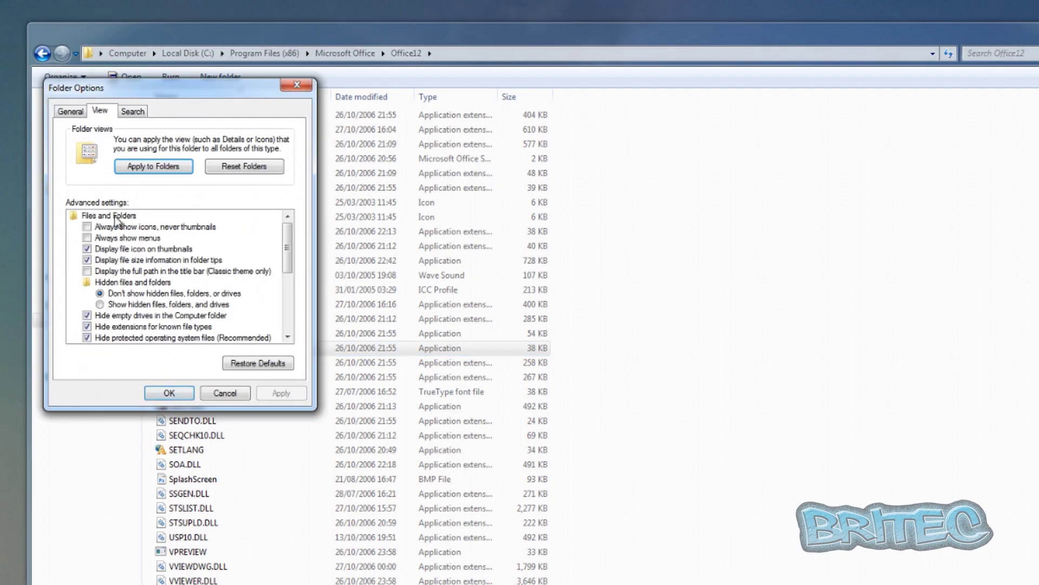
left_click(101, 304)
left_click(88, 328)
left_click(169, 393)
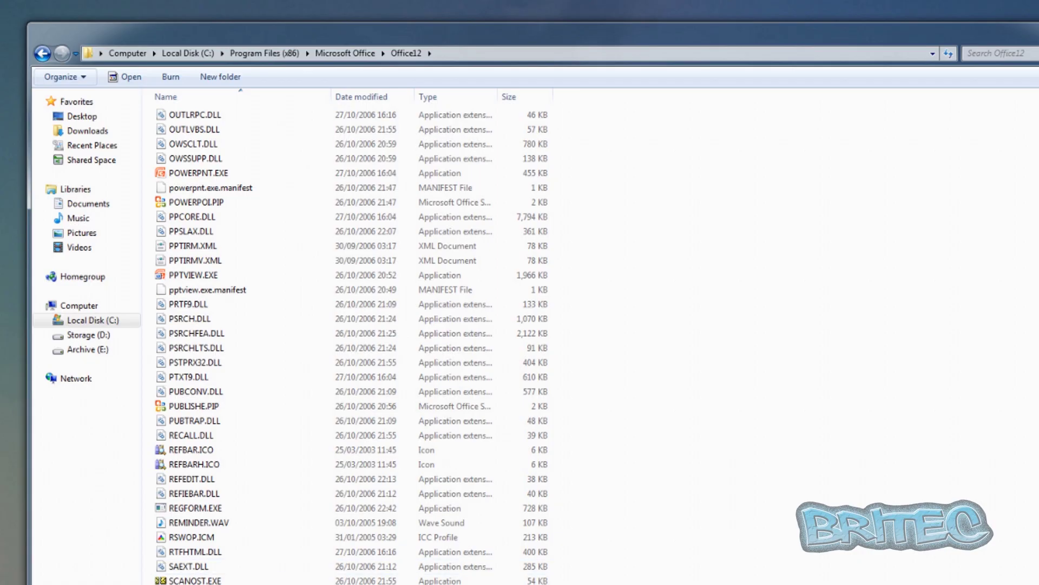
scroll(217, 379, "down", 5)
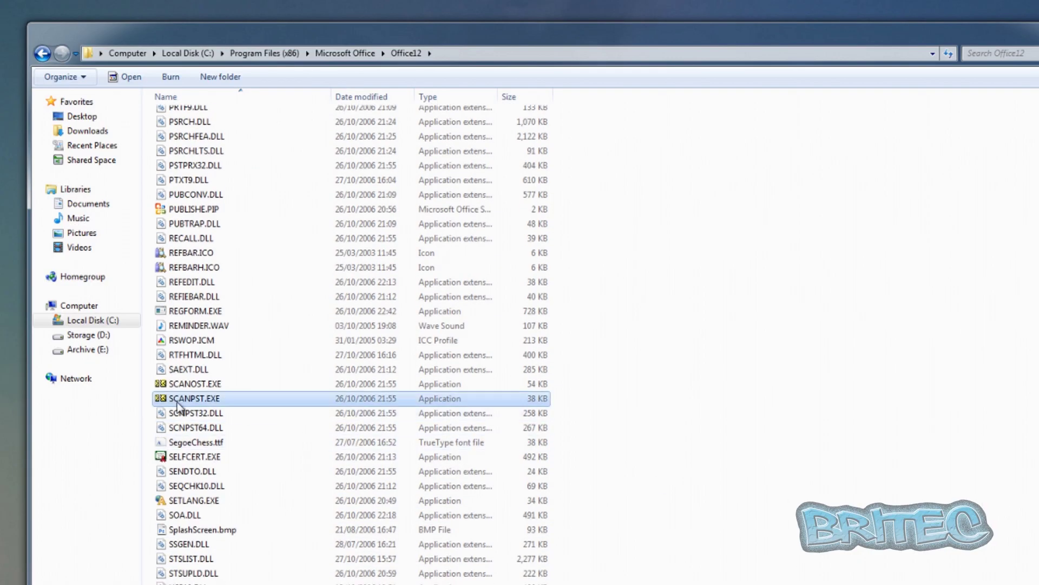
double_click(179, 403)
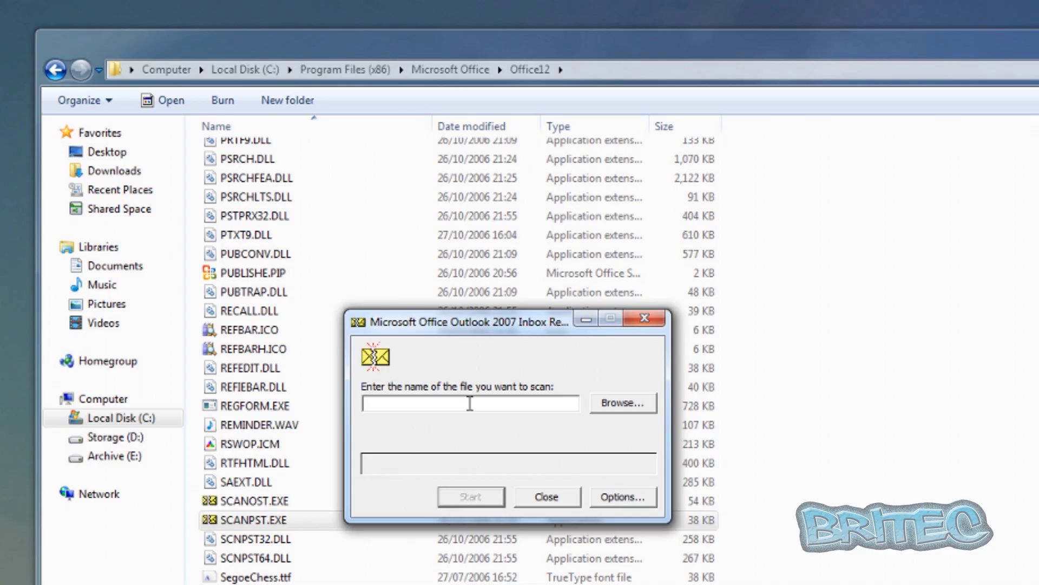
- Choose Outlook.pst from the user's AppData\Local\Microsoft\Outlook folder as the file to scan
left_click(628, 406)
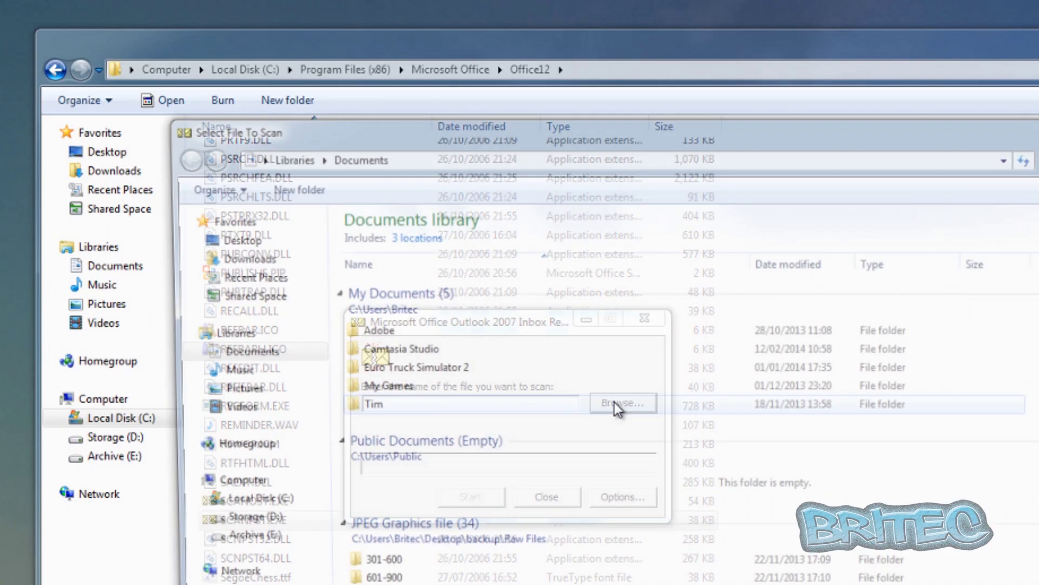
left_click(244, 504)
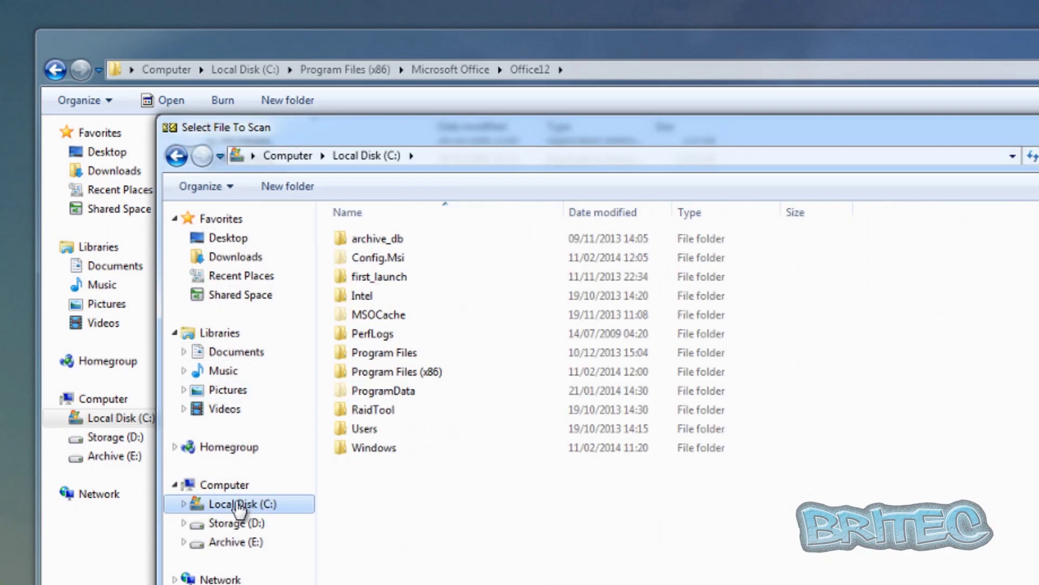
double_click(365, 428)
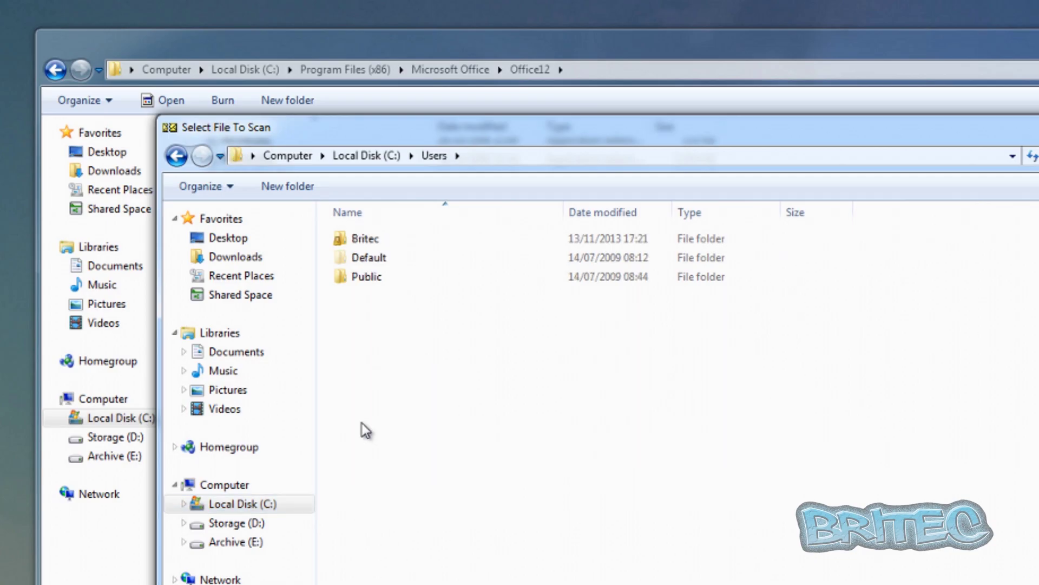
double_click(375, 245)
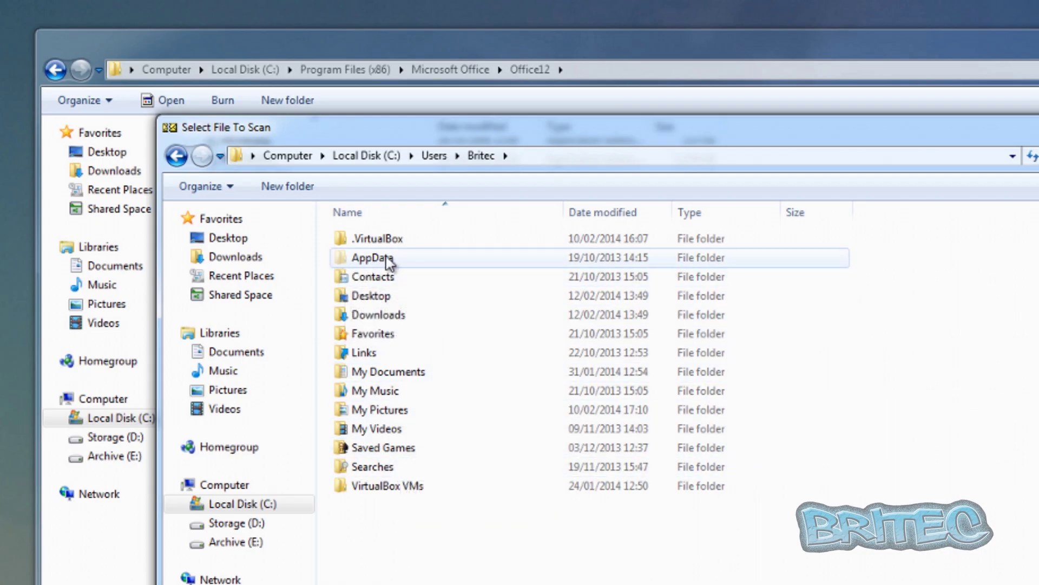
double_click(379, 258)
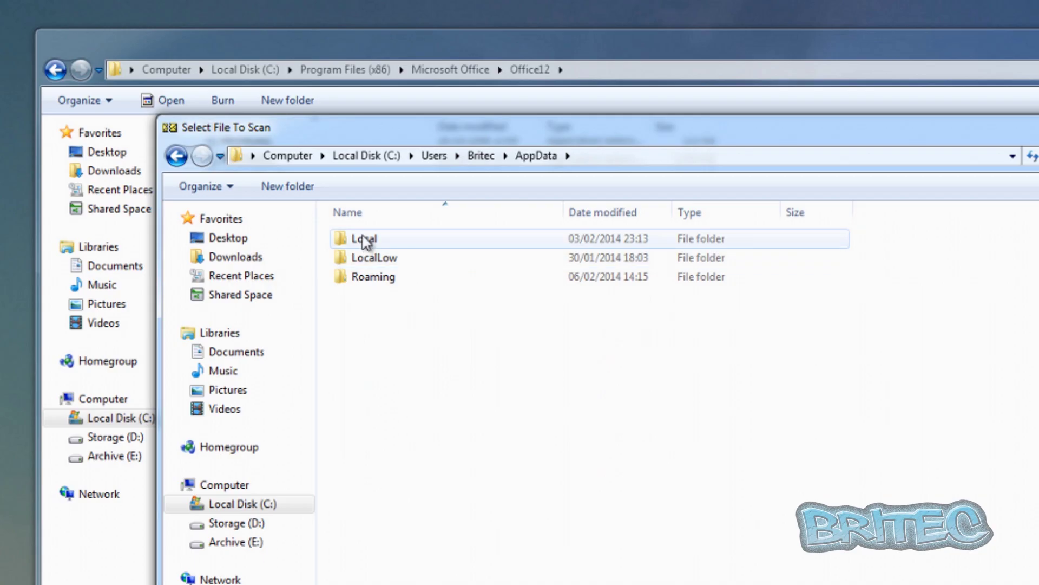
double_click(364, 240)
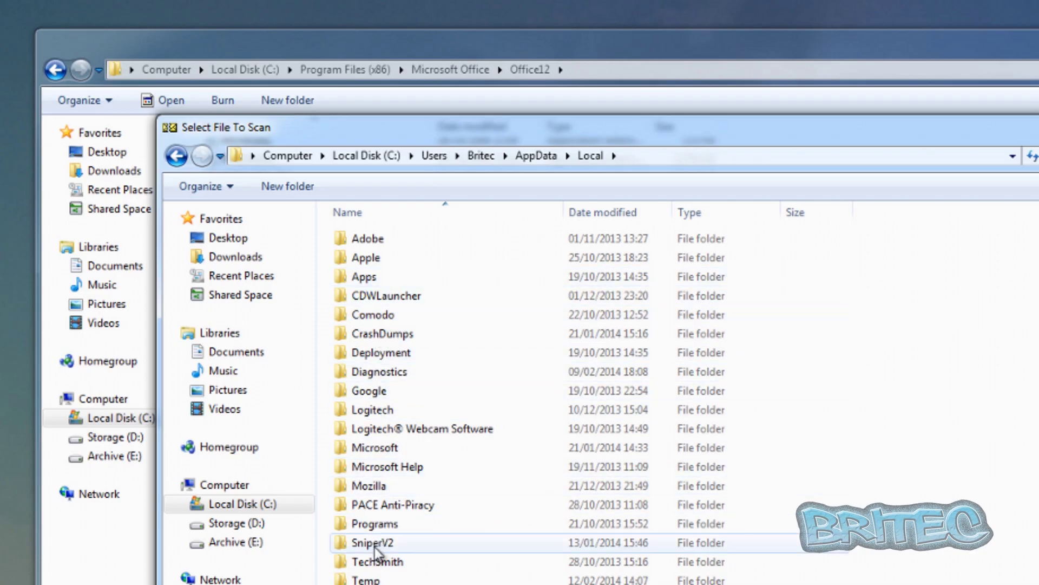
double_click(375, 448)
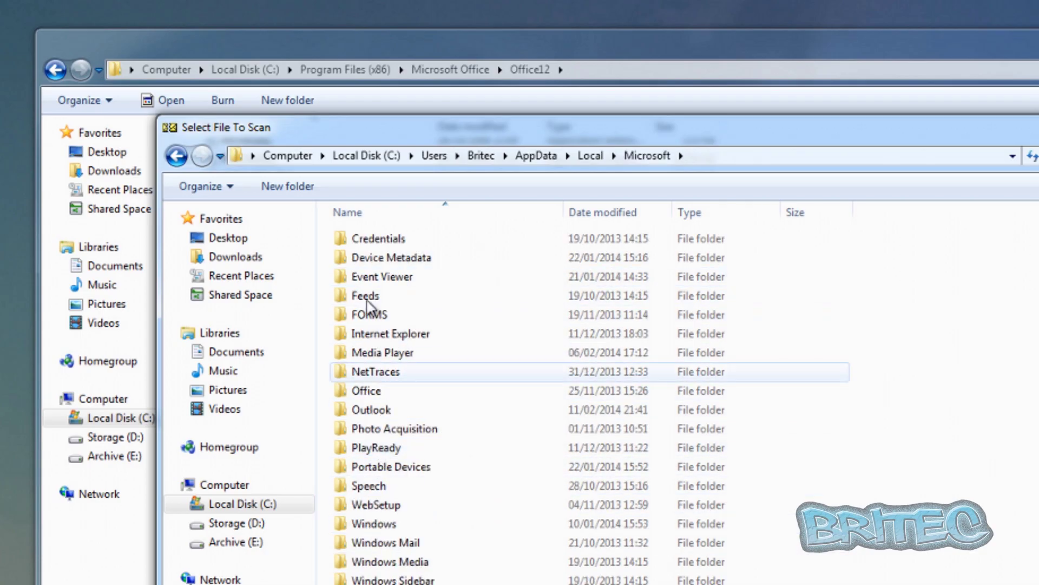
double_click(369, 409)
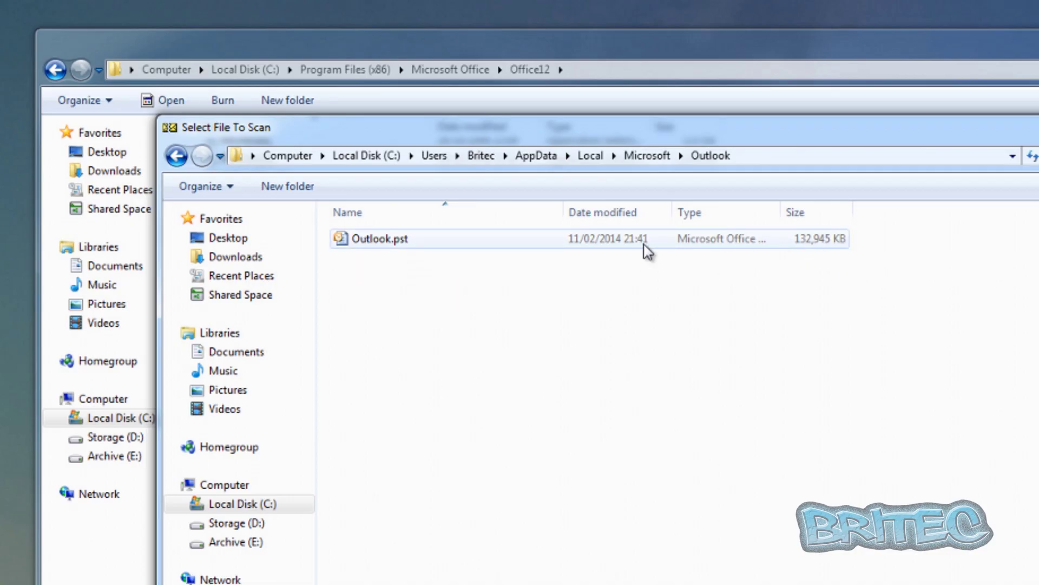
left_click(381, 248)
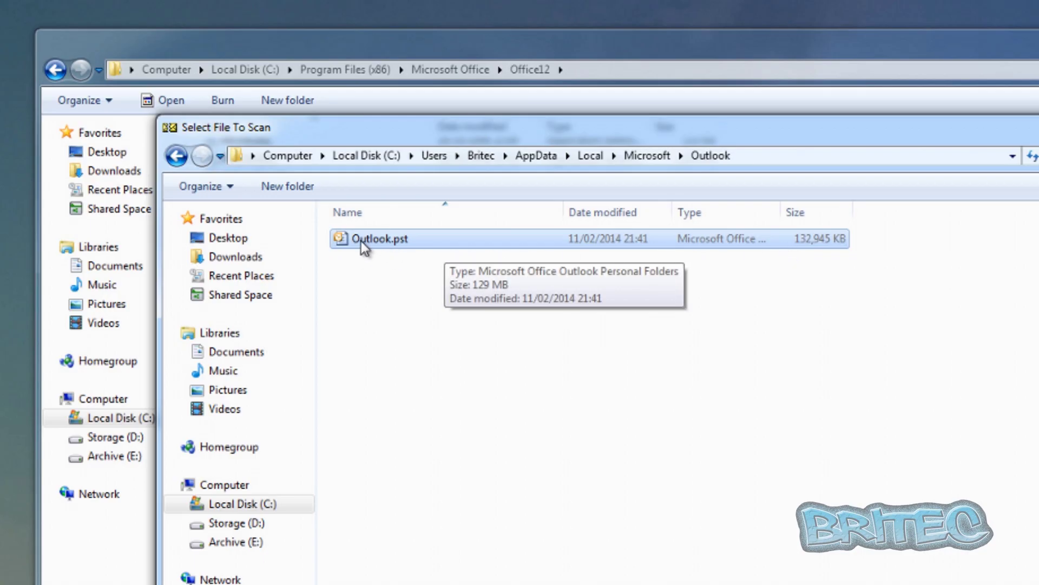
key("Return")
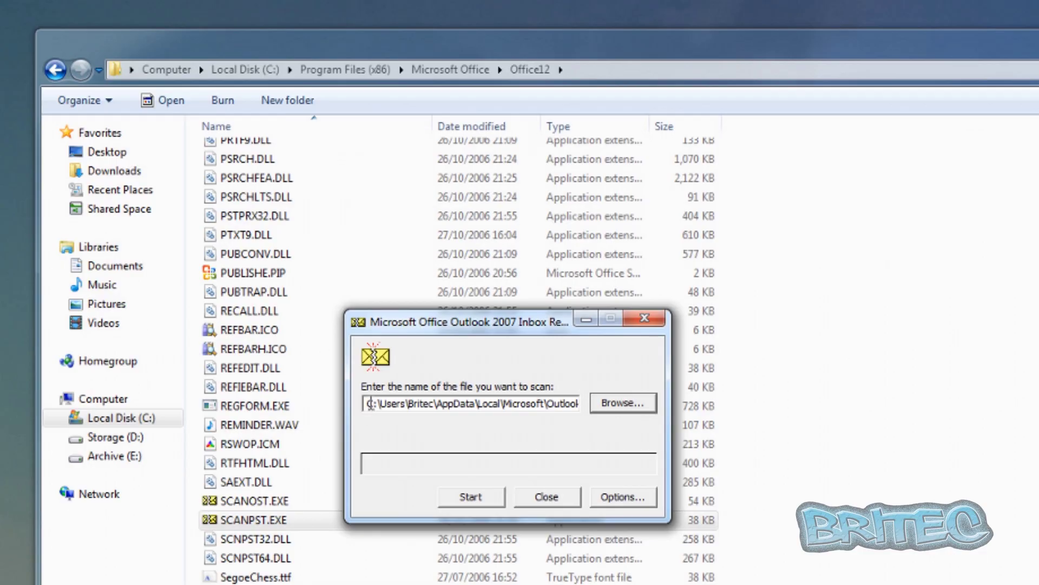
left_click_drag(362, 405, 639, 410)
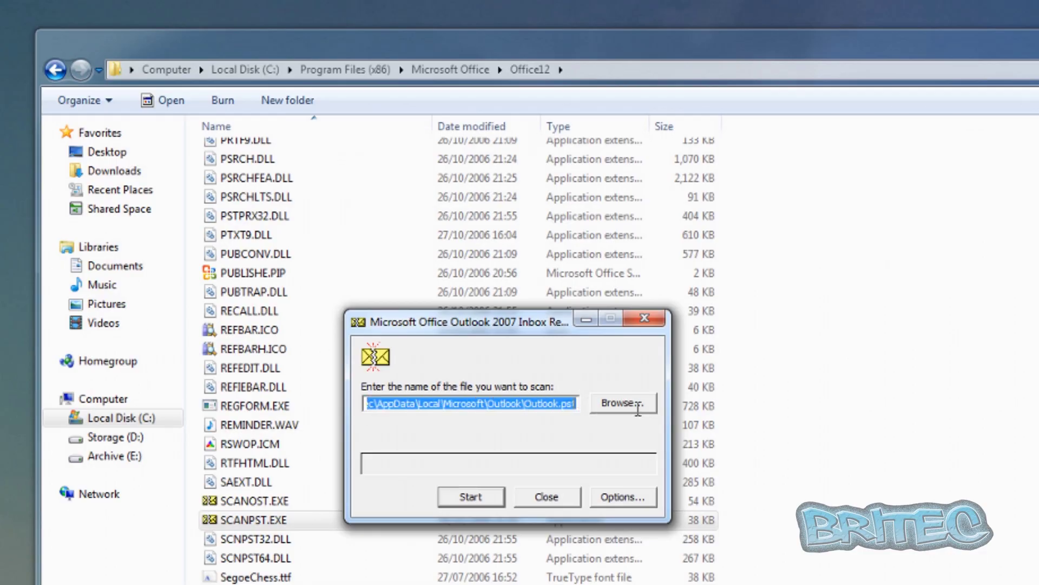
- Keep the Replace log option, scan Outlook.pst, and view the Details report of errors
left_click(609, 496)
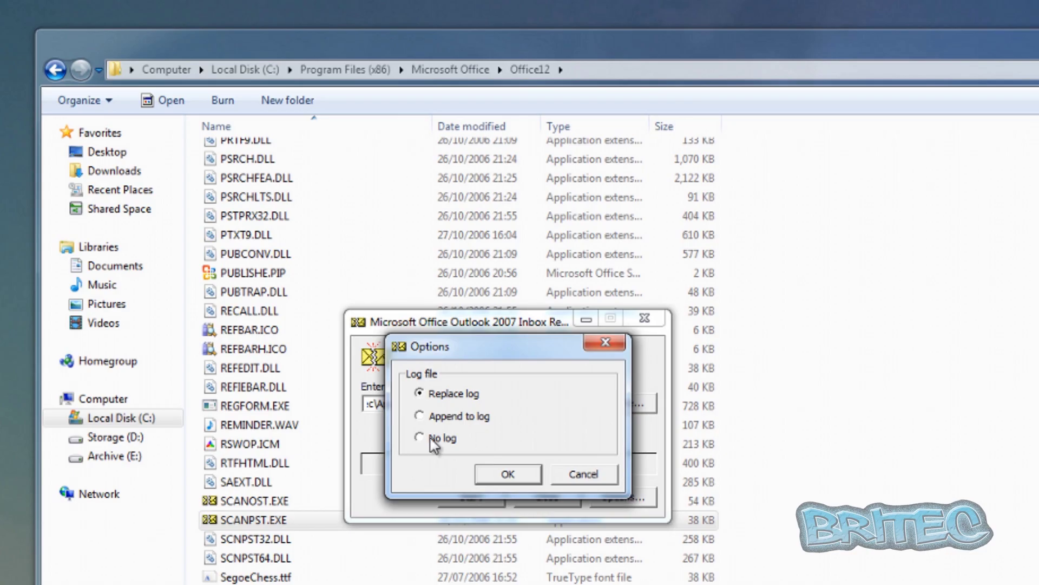
left_click(510, 476)
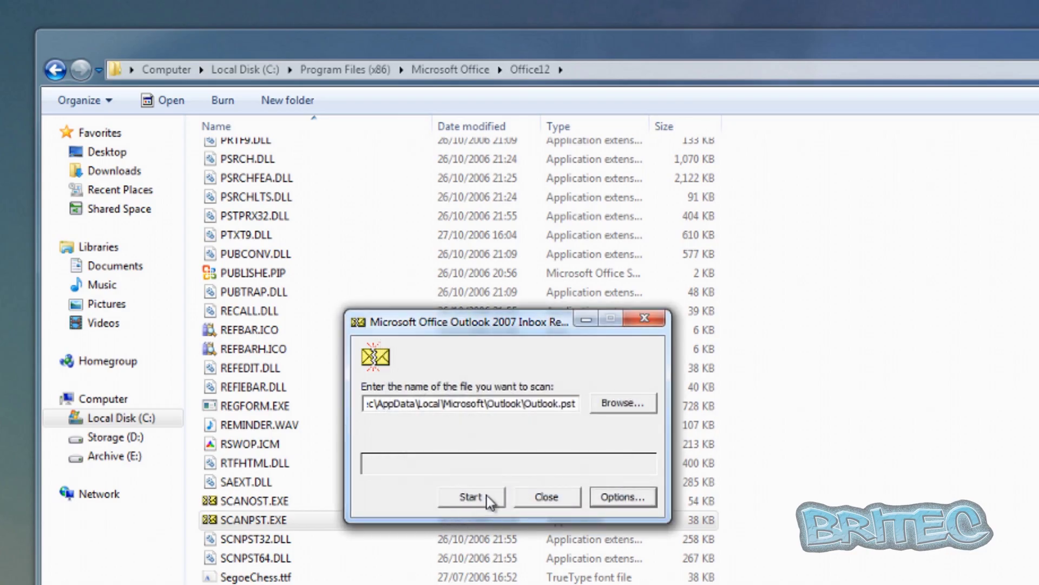
left_click(476, 498)
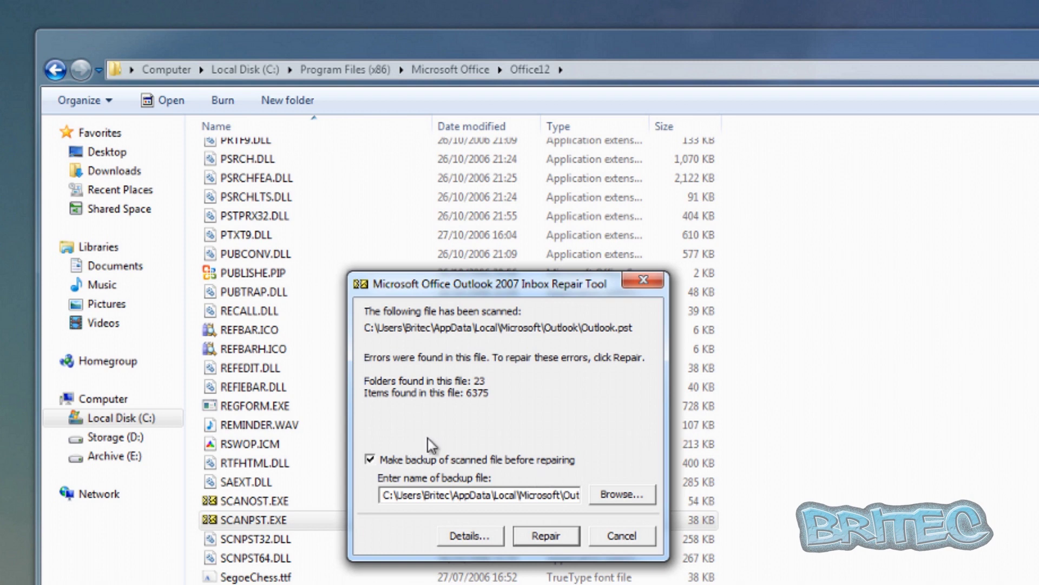
left_click(457, 537)
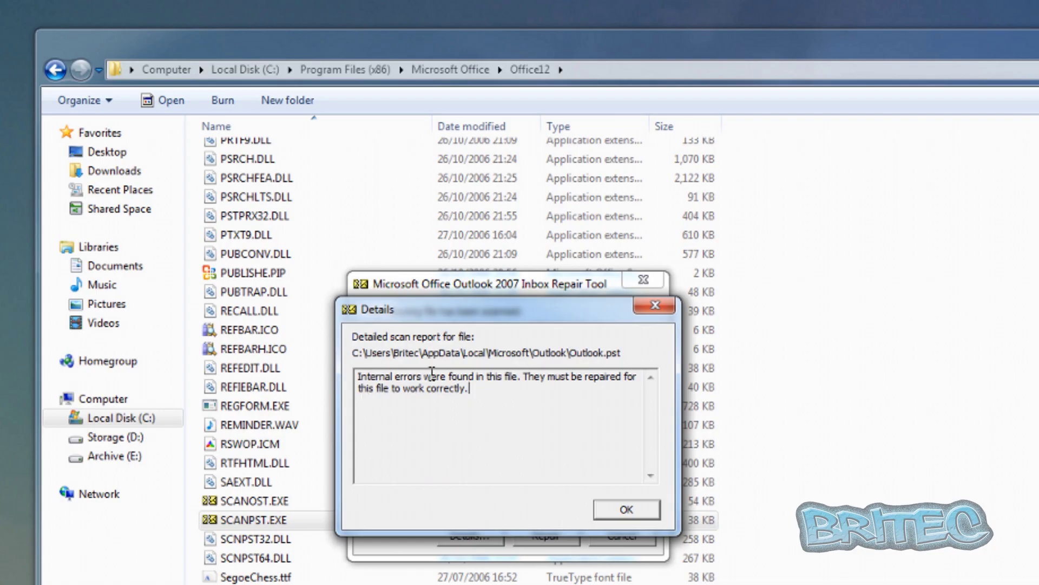
- Close the scan report, dismiss the Repair complete message, and close the Office12 window
left_click(624, 509)
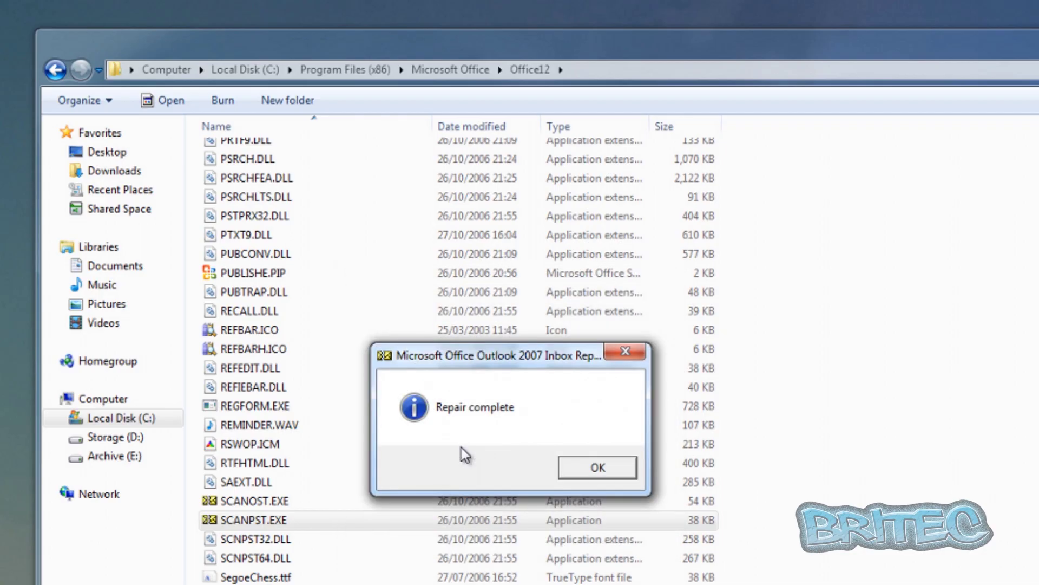
left_click(599, 466)
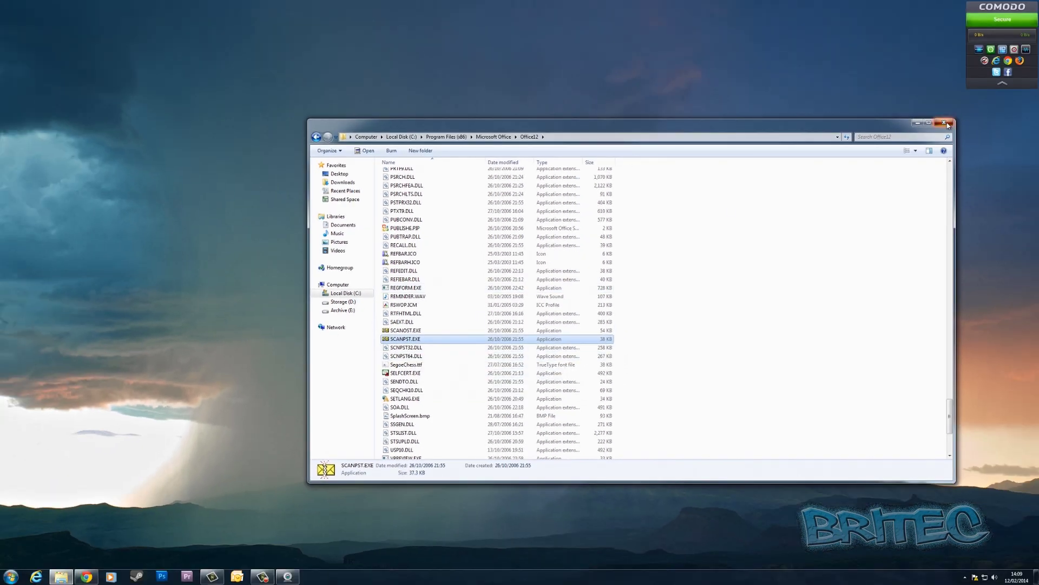
left_click(948, 121)
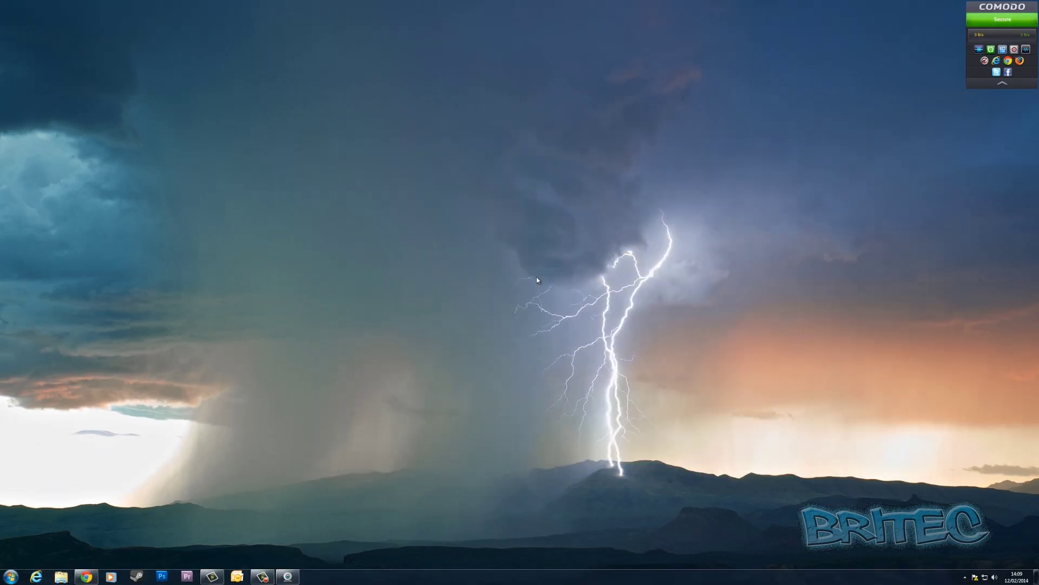